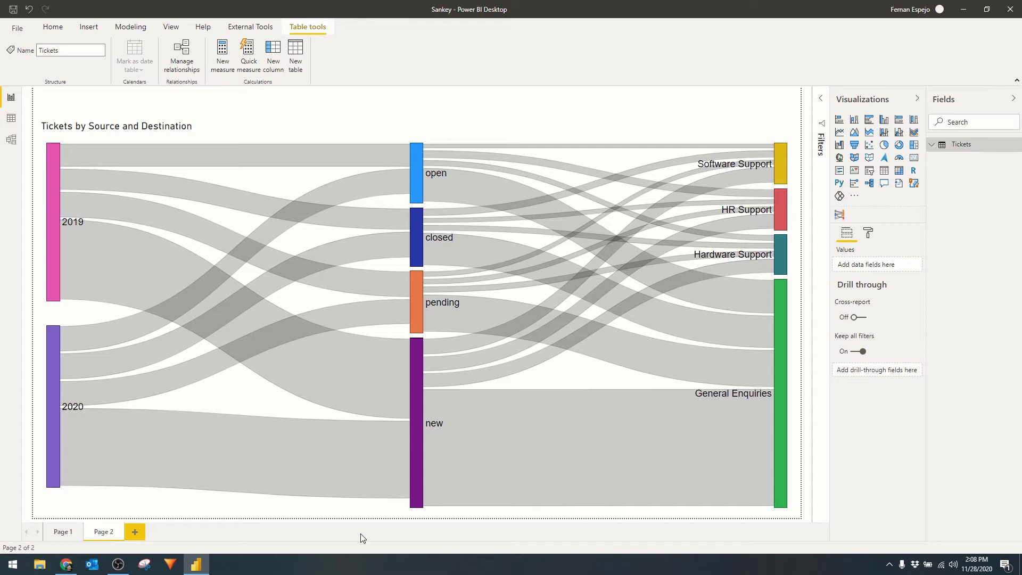
Step: Focus the existing Sankey chart on tickets with Open status
click(418, 197)
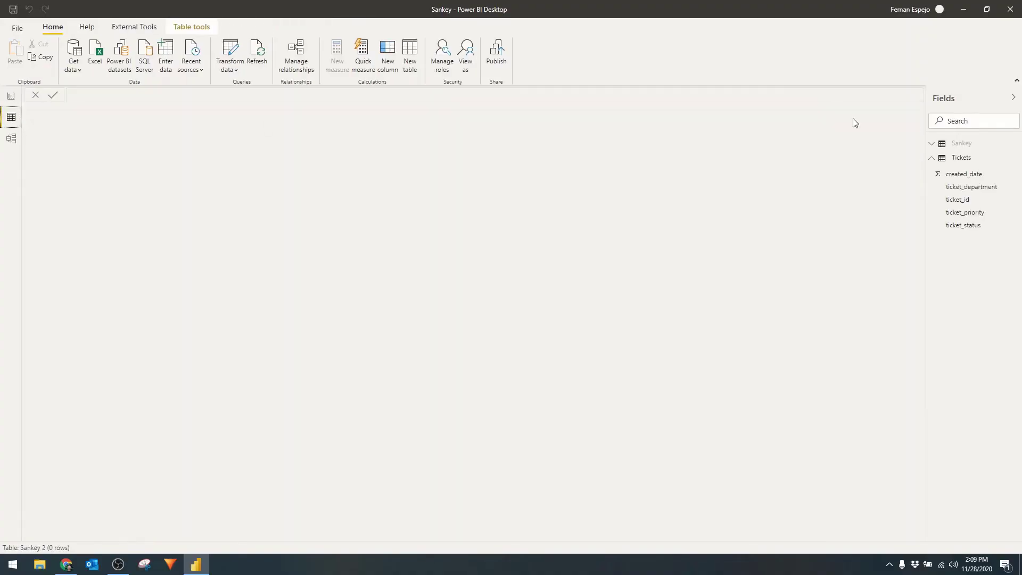
Step: Show the Tickets table's 1,000 rows, from ticket_id to ticket_department, in Data view
click(958, 158)
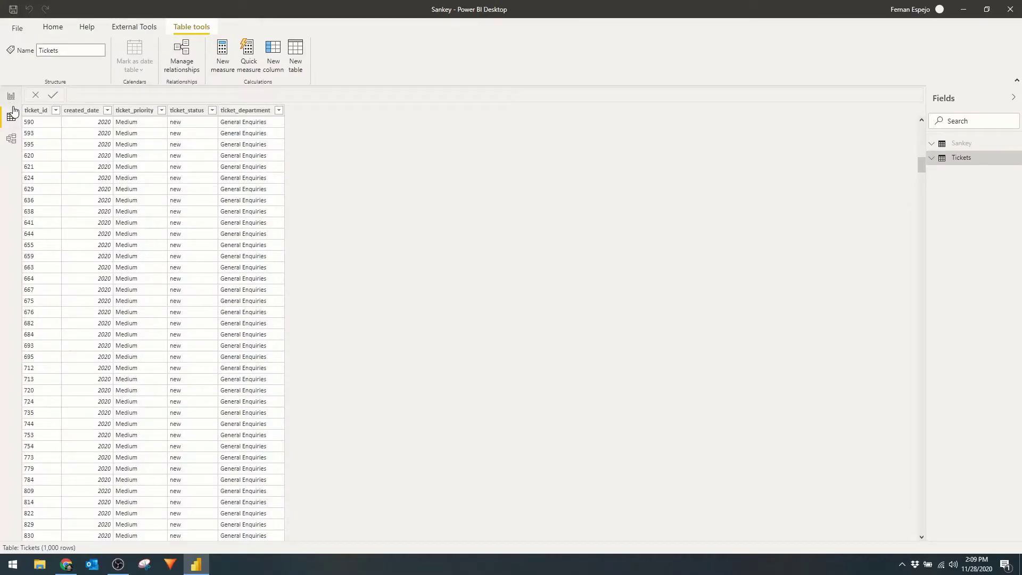
Step: Return to the report and switch to Page 1 with the ticket summary visuals
click(12, 98)
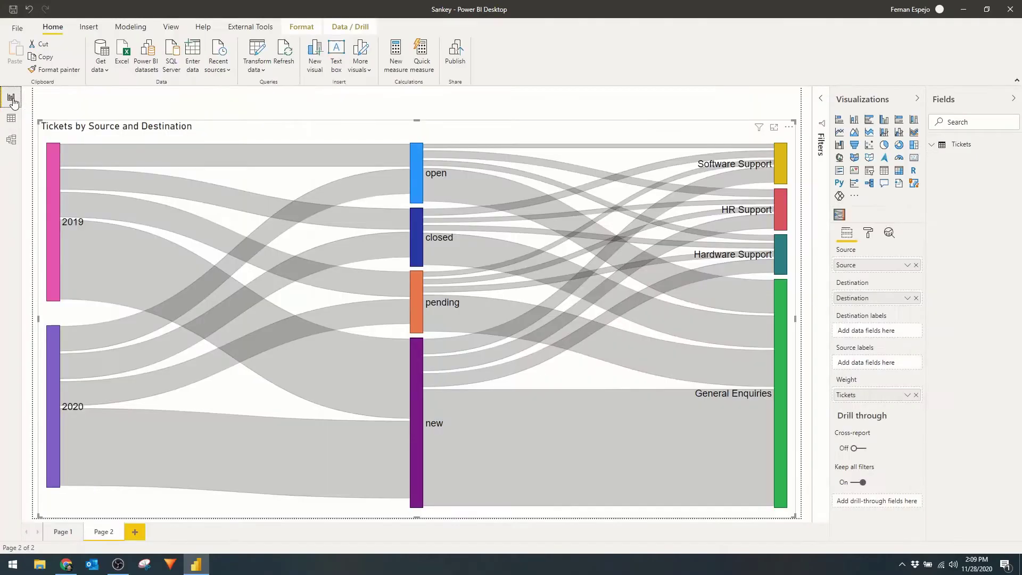
click(69, 535)
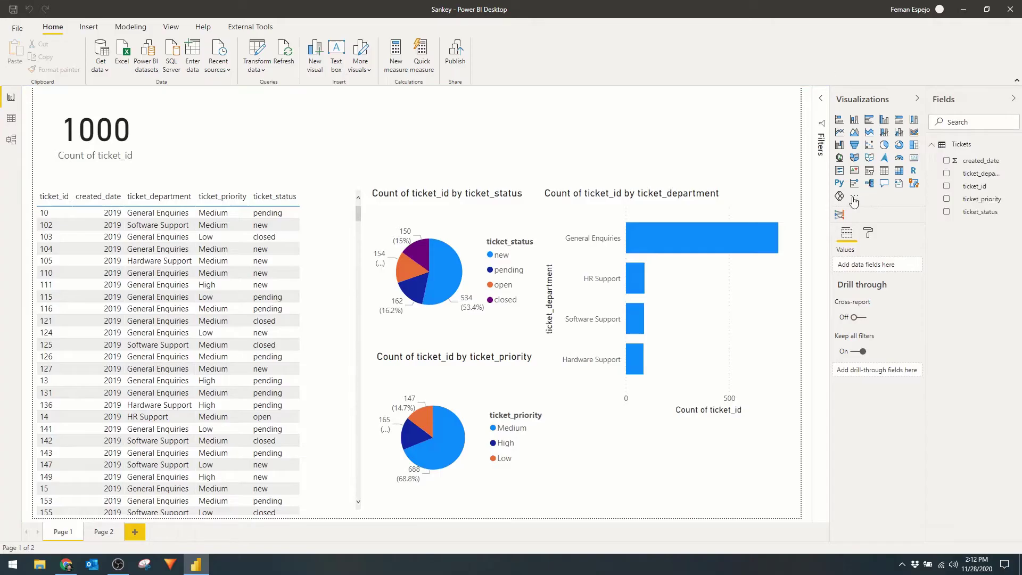
Step: Search the visuals marketplace for 'sankey', view Sankey Chart's details, then close it
click(854, 196)
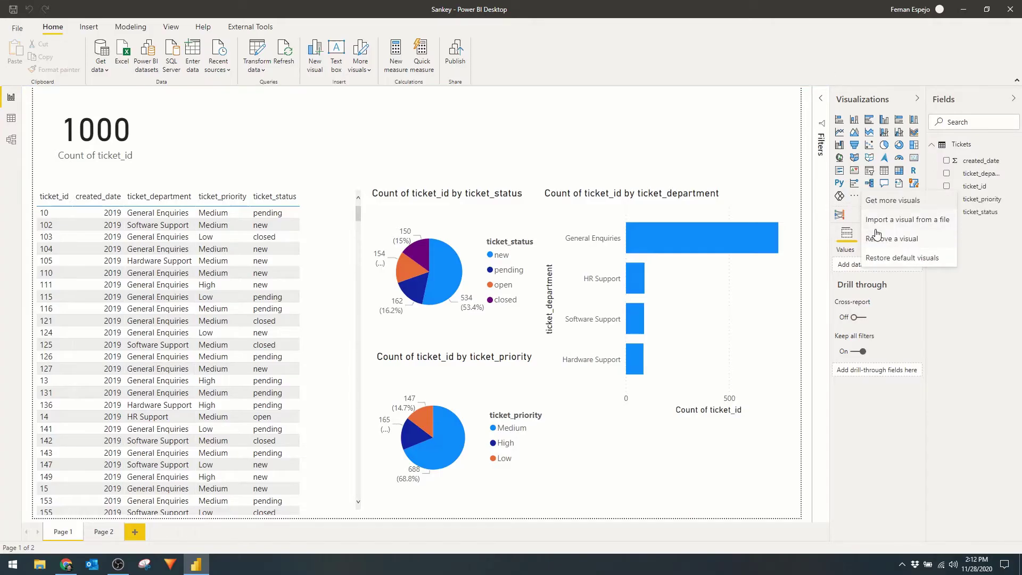
click(889, 201)
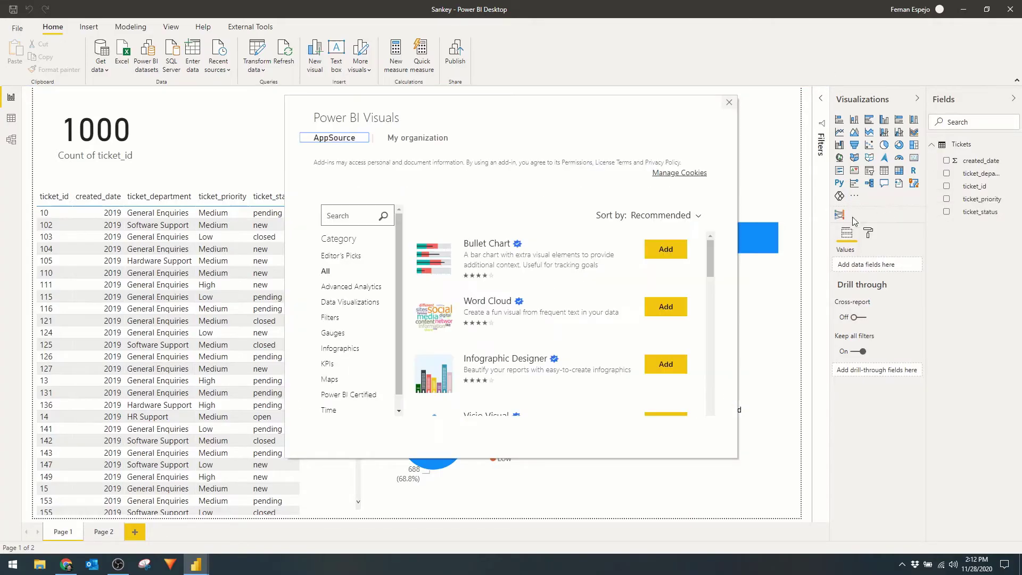
click(359, 216)
text(san)
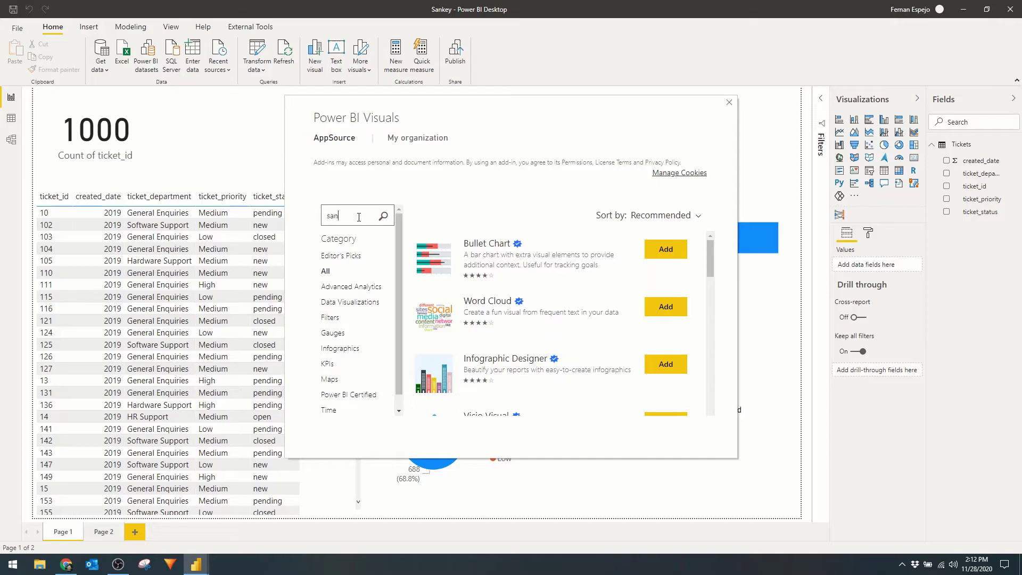
text(key)
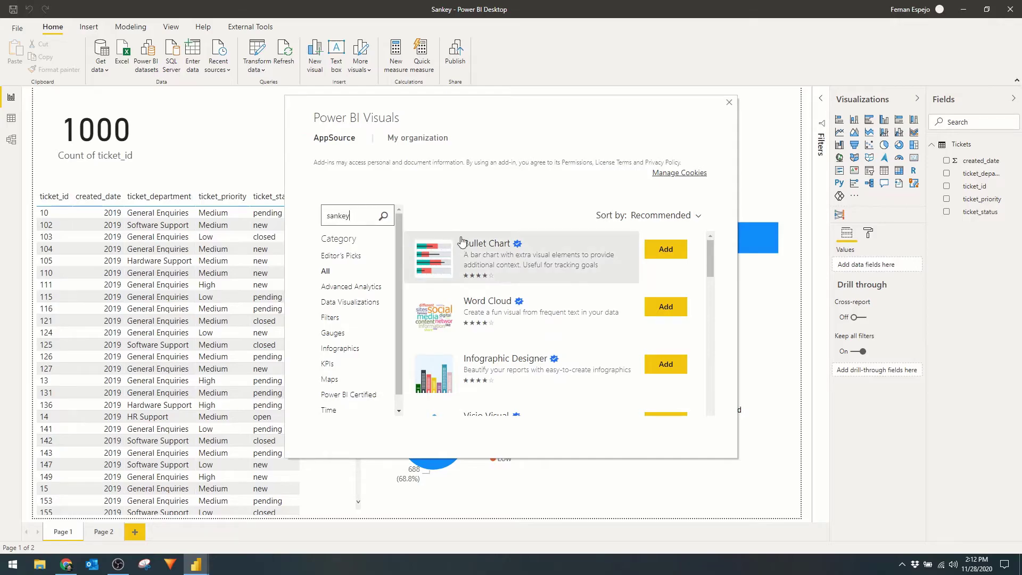
key(Return)
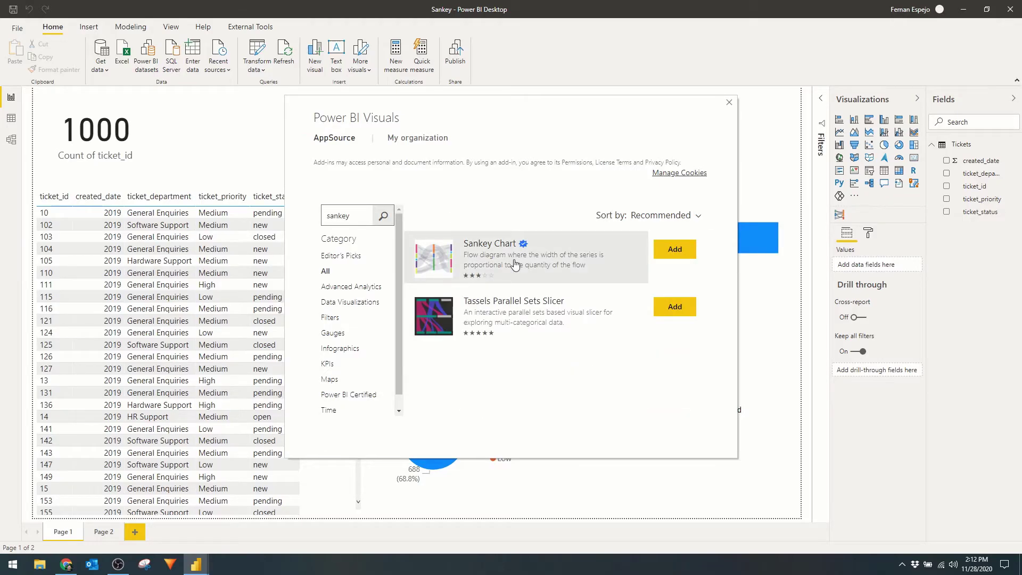
click(515, 264)
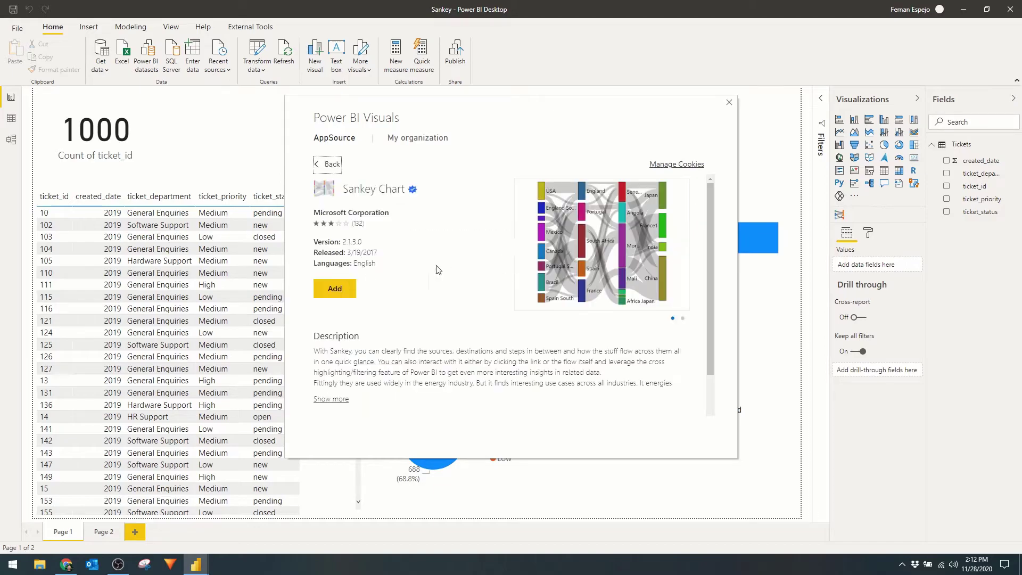
key(Escape)
Step: Add a blank Page 3 and place an empty Sankey Chart visual on it
click(142, 535)
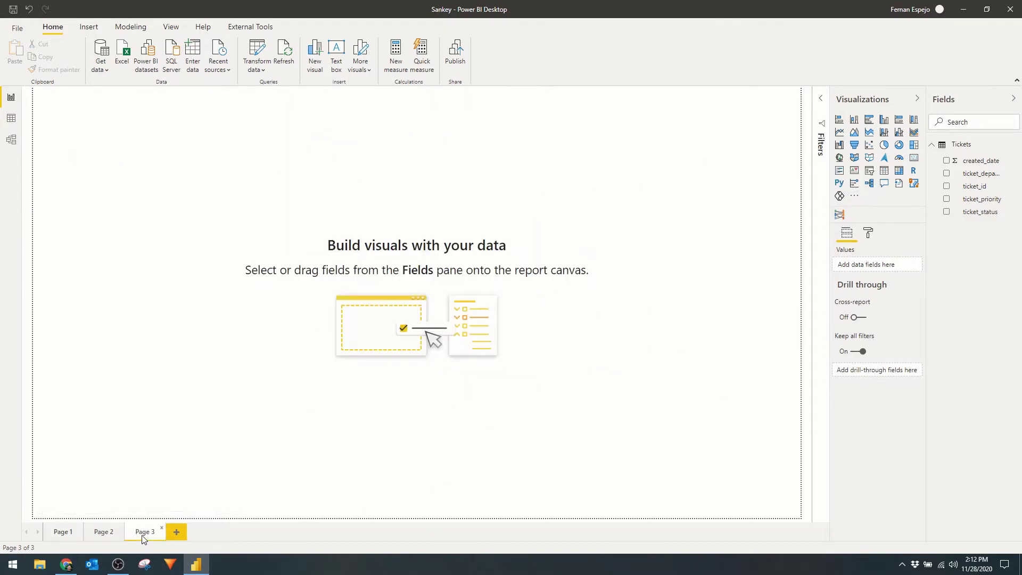
click(840, 216)
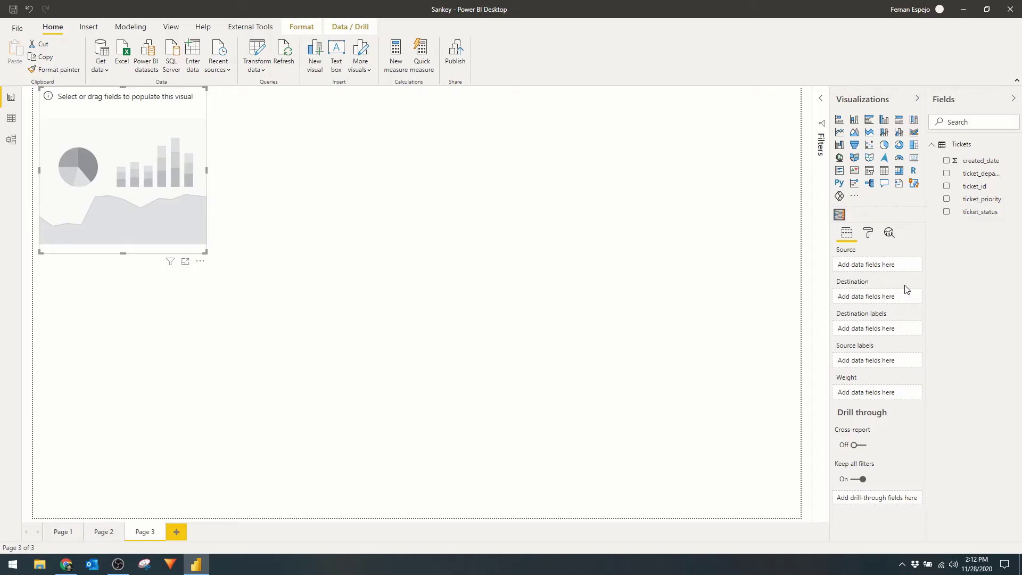
Step: Switch to Page 2 and select its Sankey chart to review the field setup
click(114, 533)
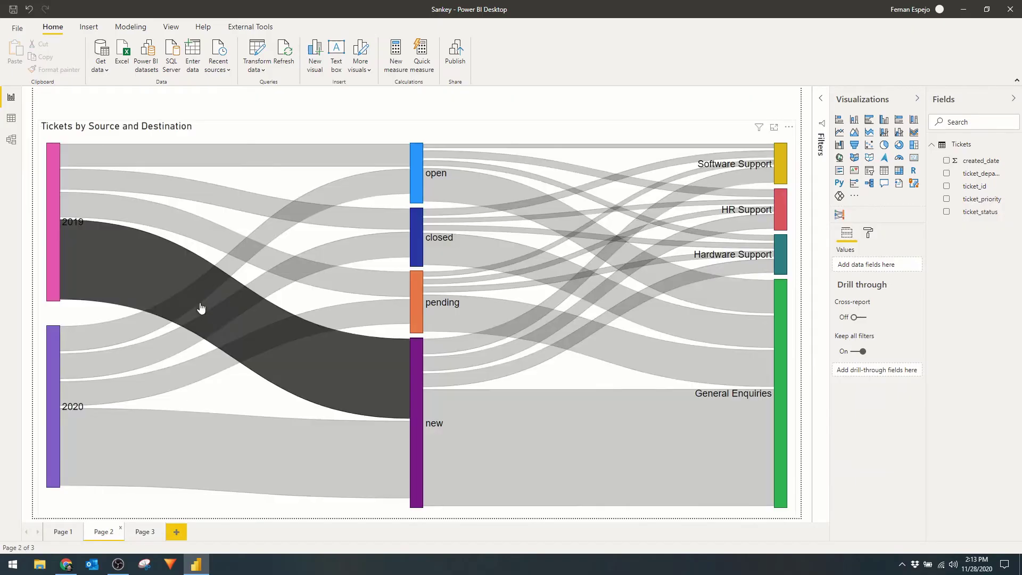
click(236, 164)
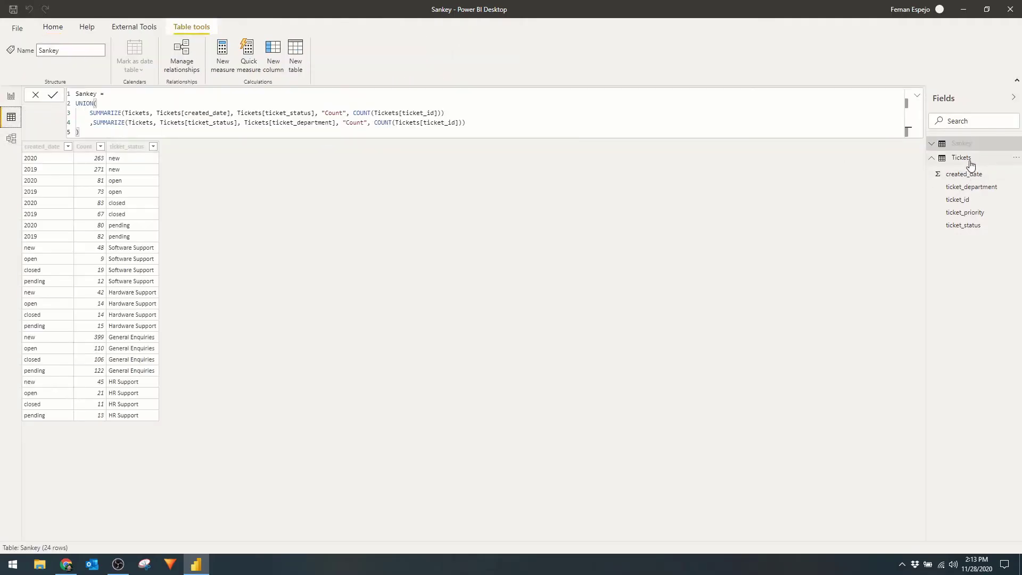
click(966, 159)
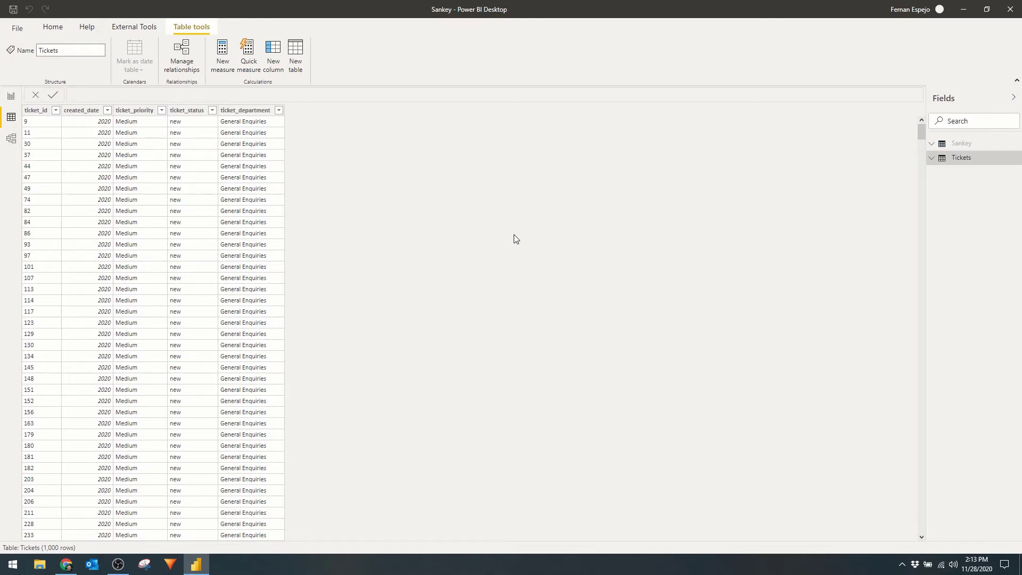
Step: Create table Sankey 2 = SUMMARIZE(Tickets, Tickets[created_date], Tickets[ticket_priority])
click(296, 50)
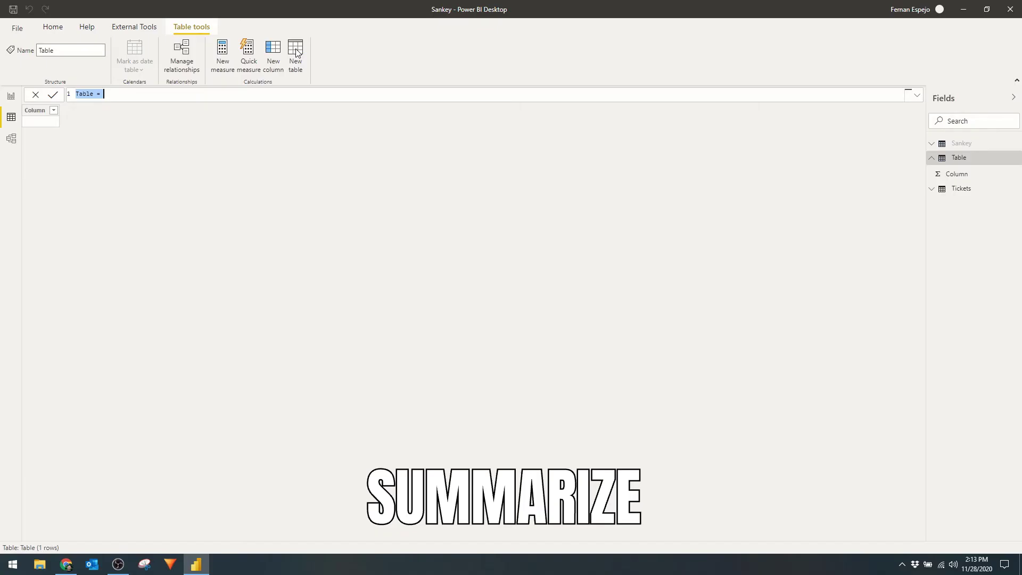
text(Sankey)
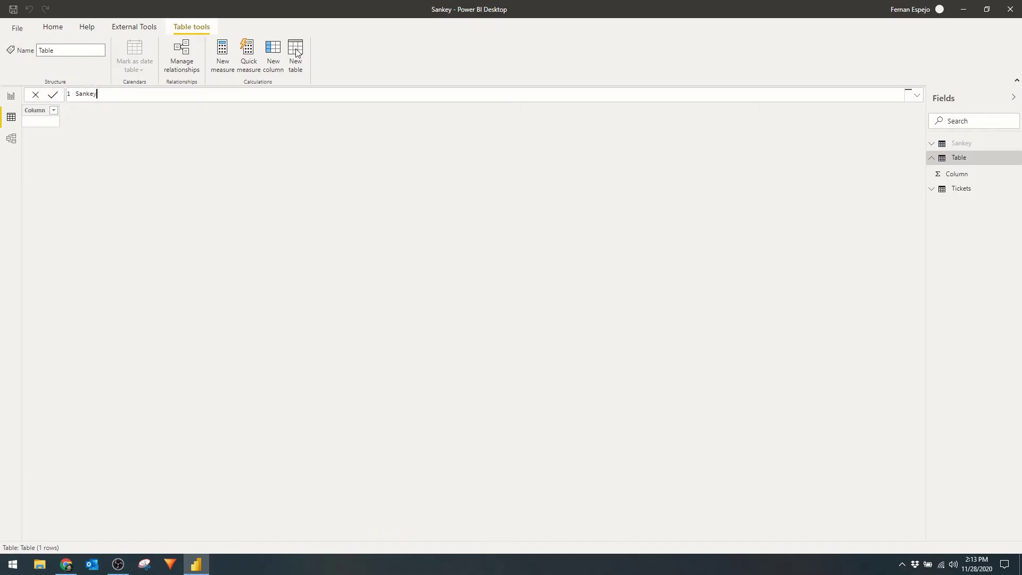
text( 2 = )
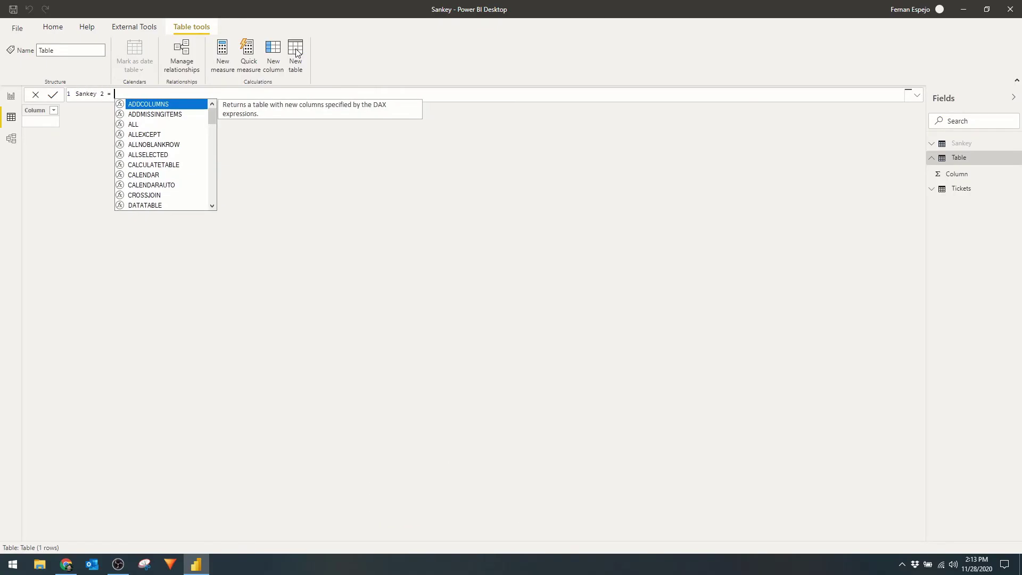
text(SUMMARIZE()
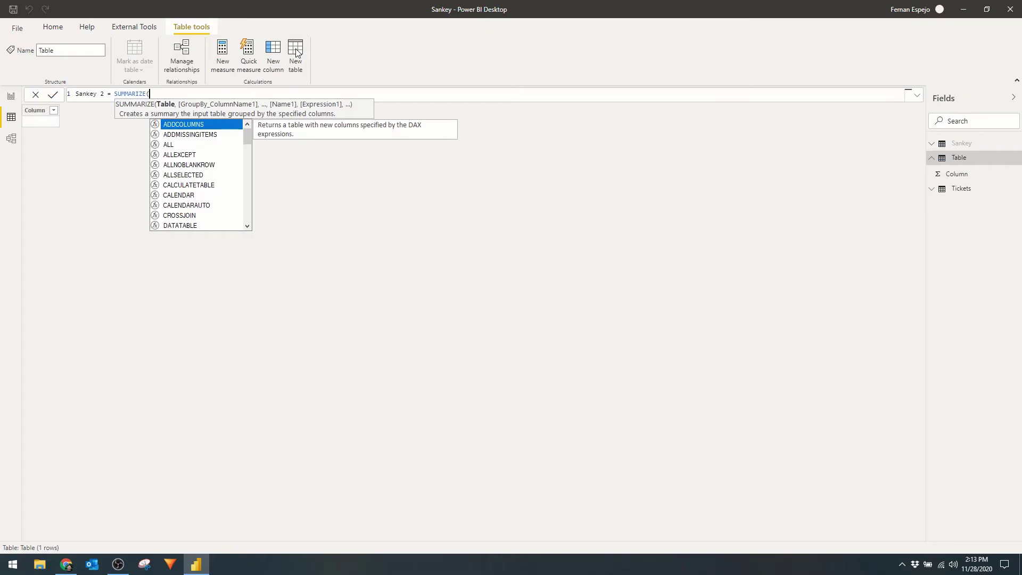
text(t)
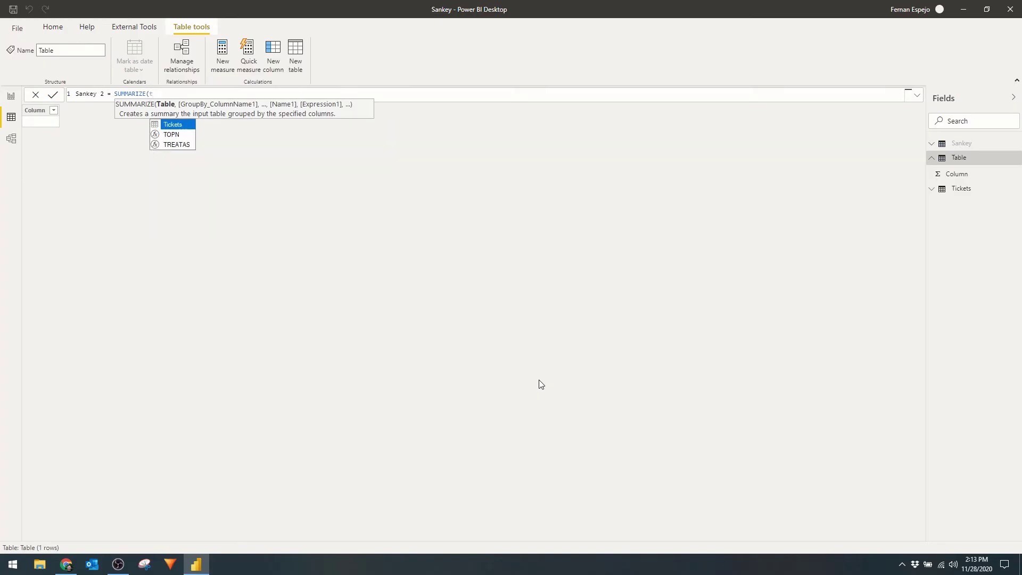
key(Tab)
text(,)
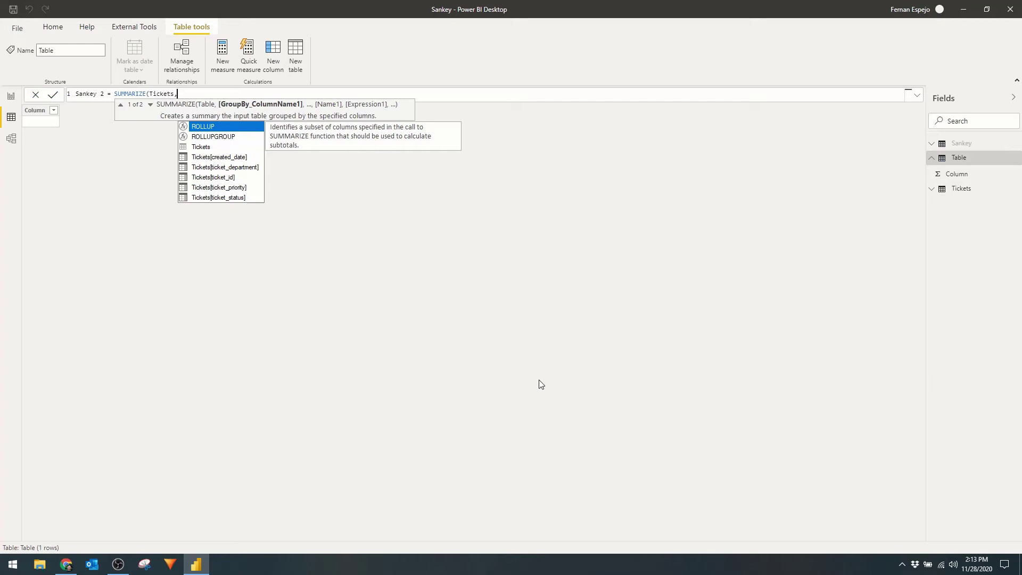
text(crea)
key(Tab)
text(,)
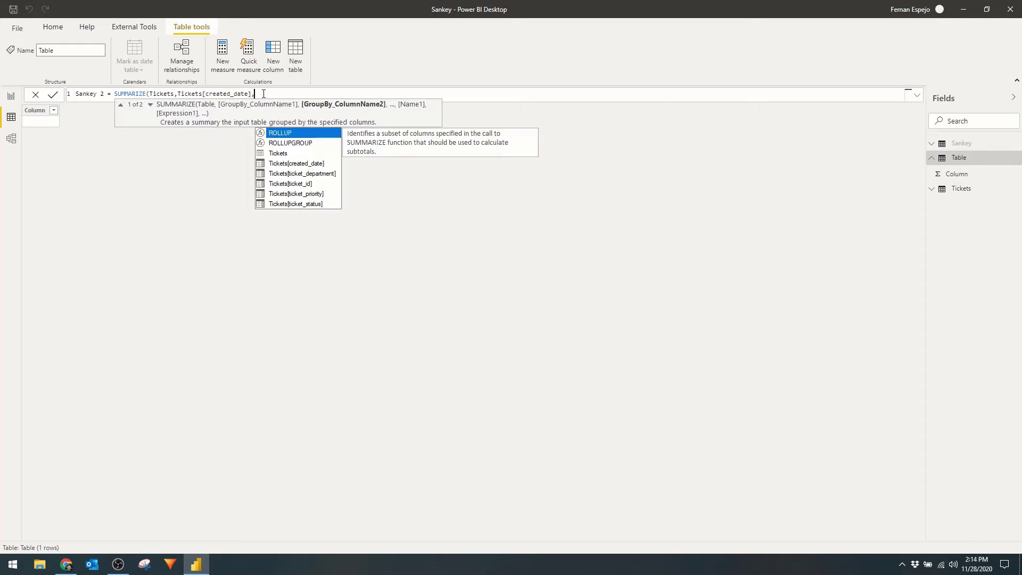
text(")
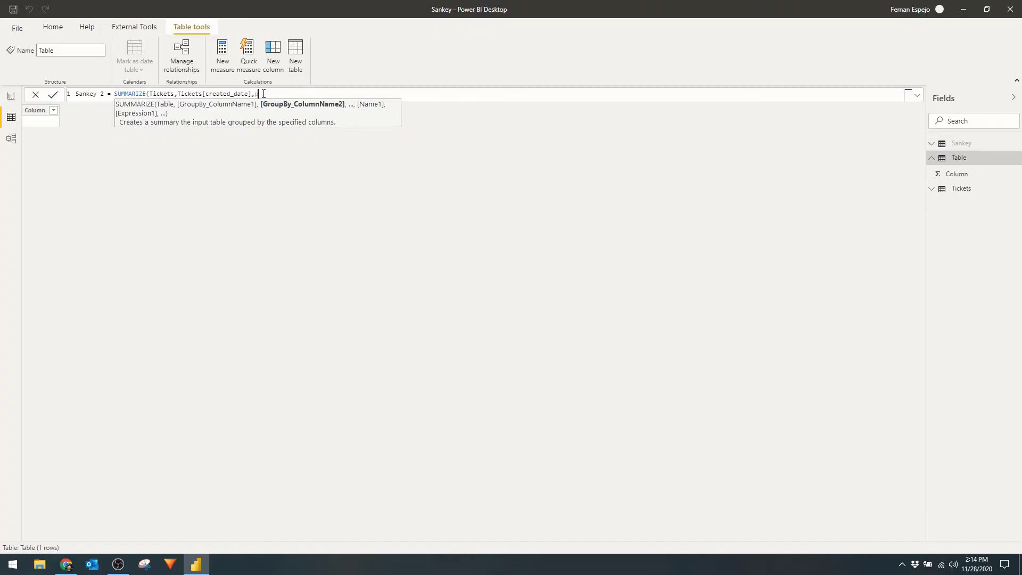
text(r)
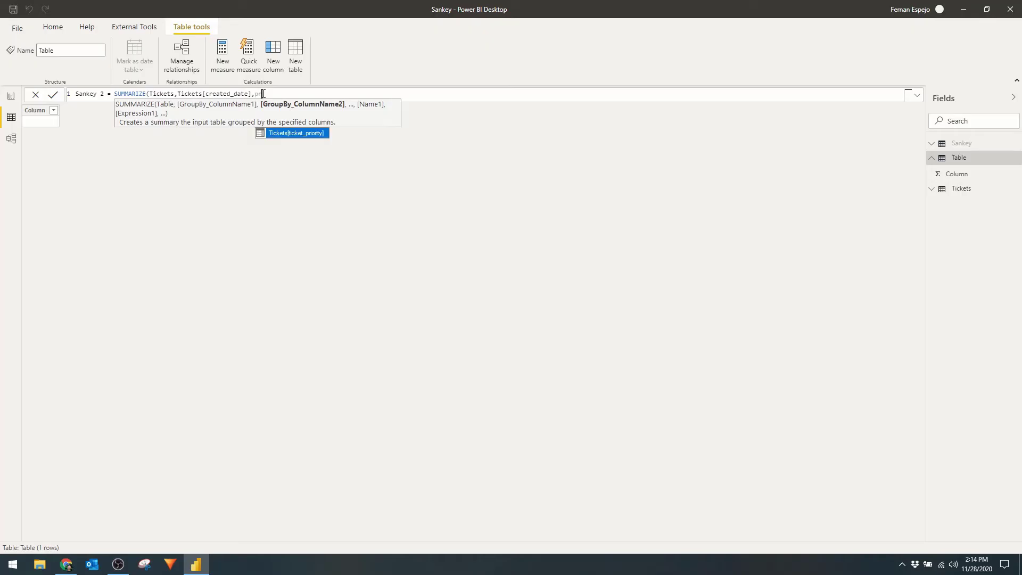
key(Tab)
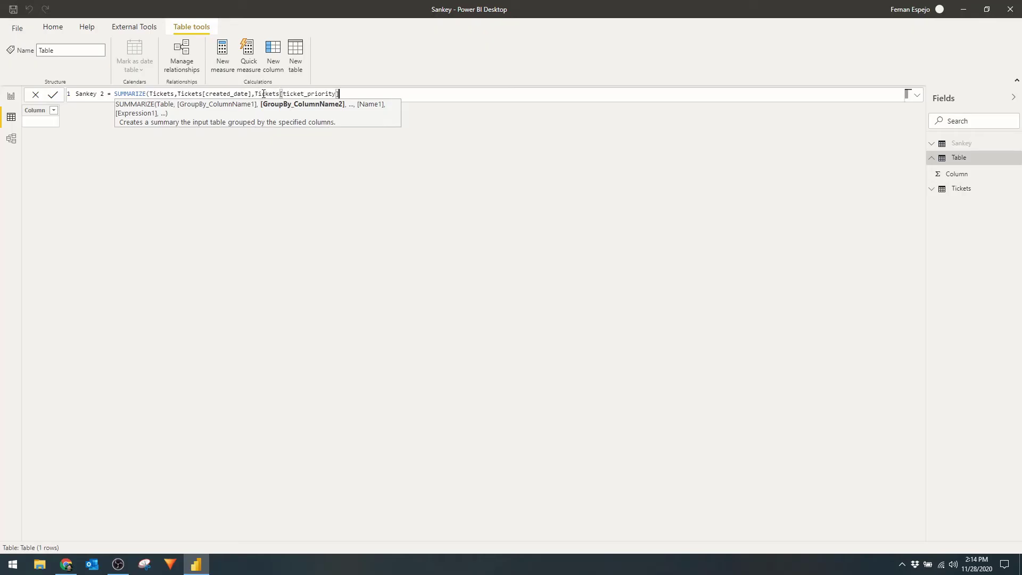
Step: Commit Sankey 2, then extend its formula with "Count", COUNT(Tickets[ticket_id])
text())
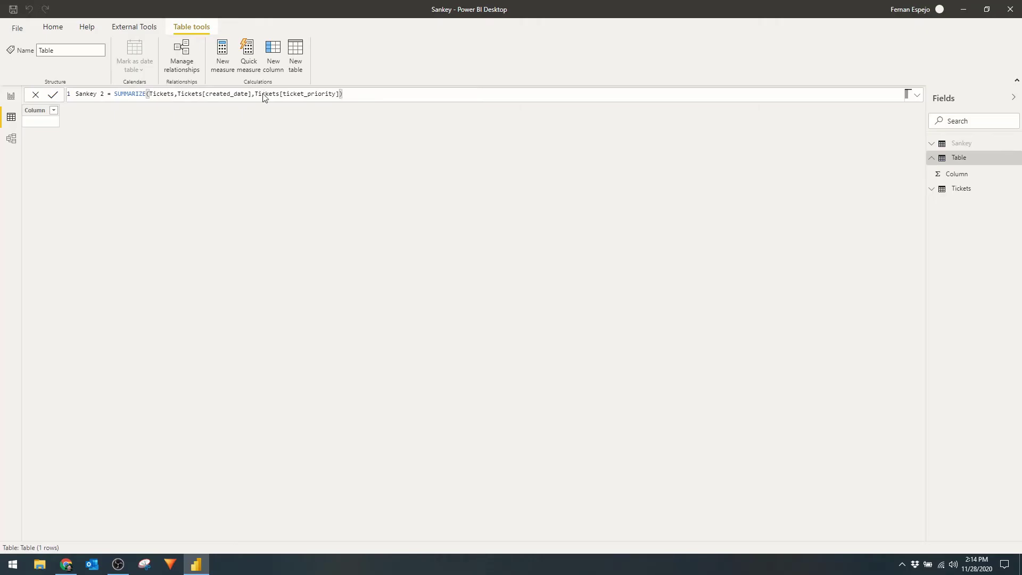
key(Return)
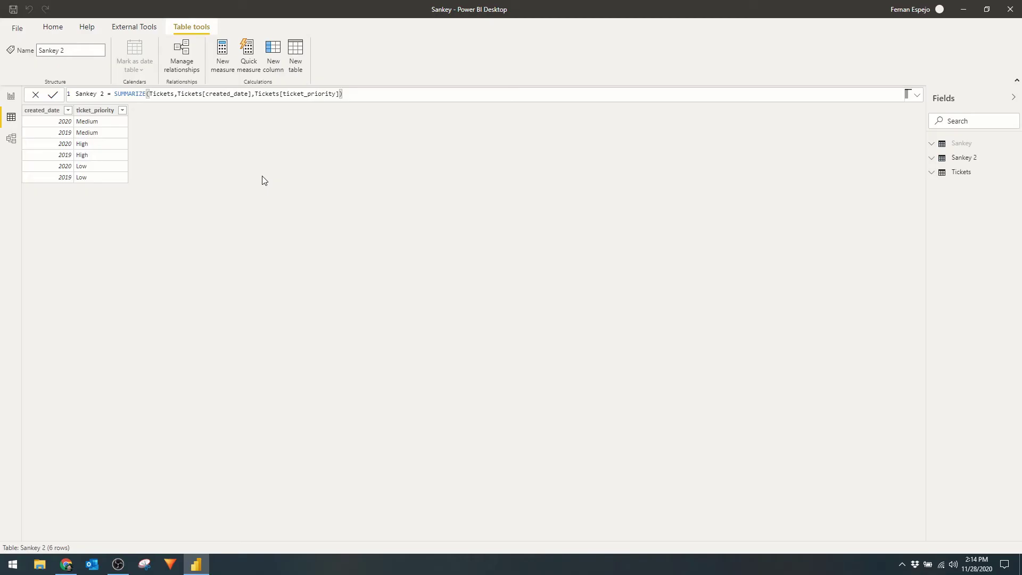
key(BackSpace)
text(, ")
text(Count")
text(,)
text(count)
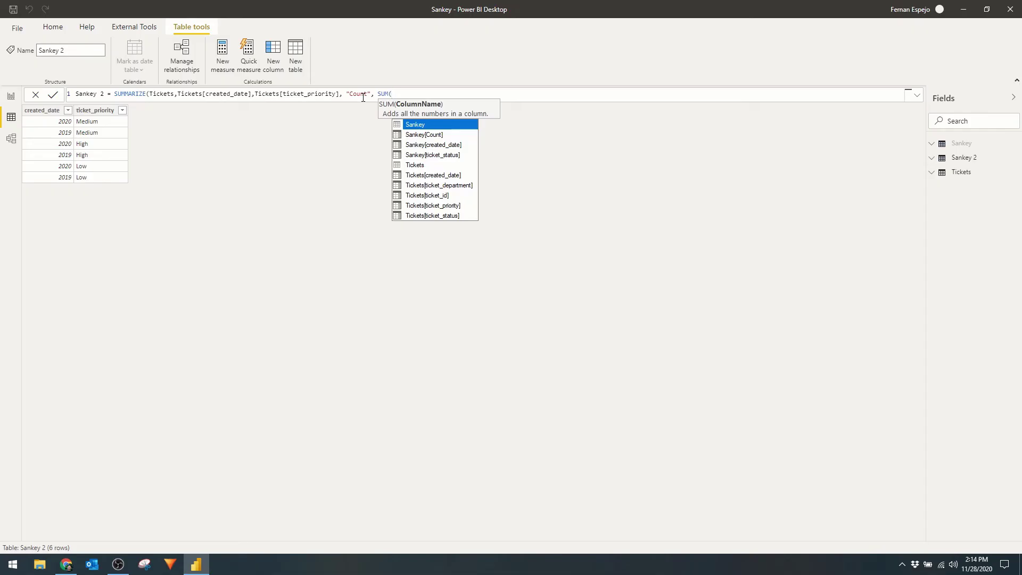
key(BackSpace)
key(BackSpace)
key(BackSpace)
key(BackSpace)
key(BackSpace)
text(sum)
key(BackSpace)
key(BackSpace)
key(BackSpace)
text(count)
key(Tab)
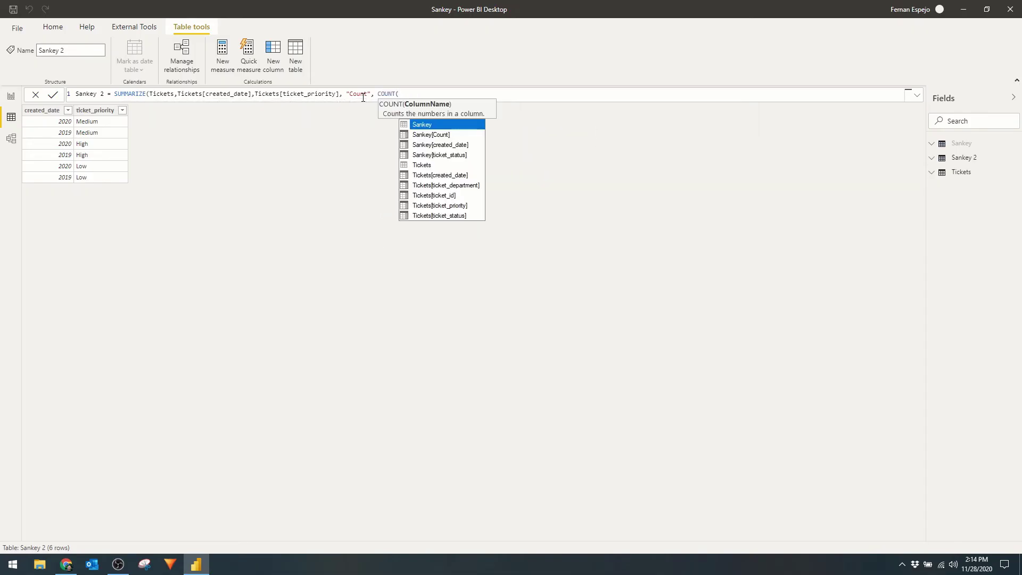
key(Down)
key(Down)
key(Down)
key(Down)
key(Down)
key(Down)
key(Tab)
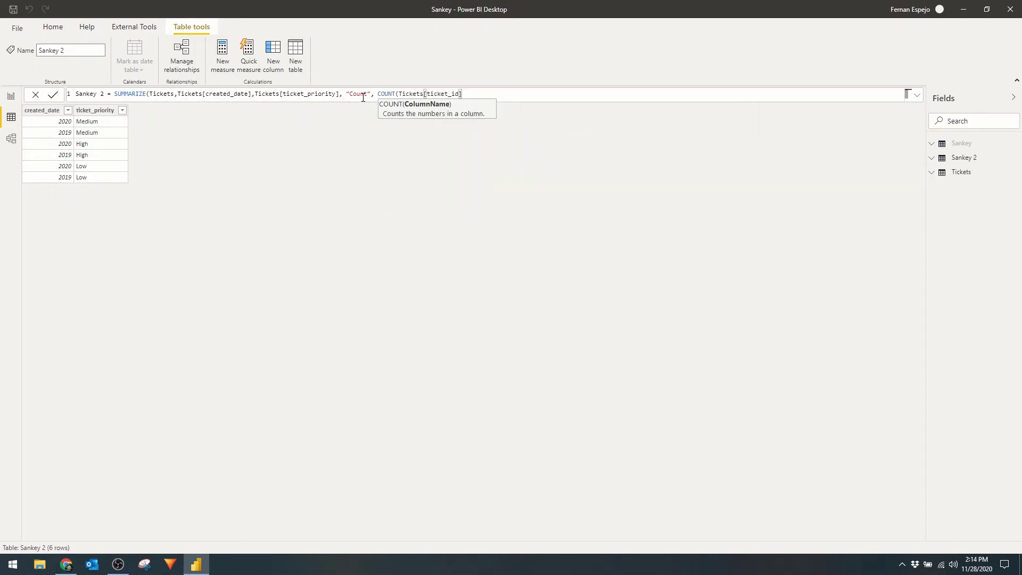
text())
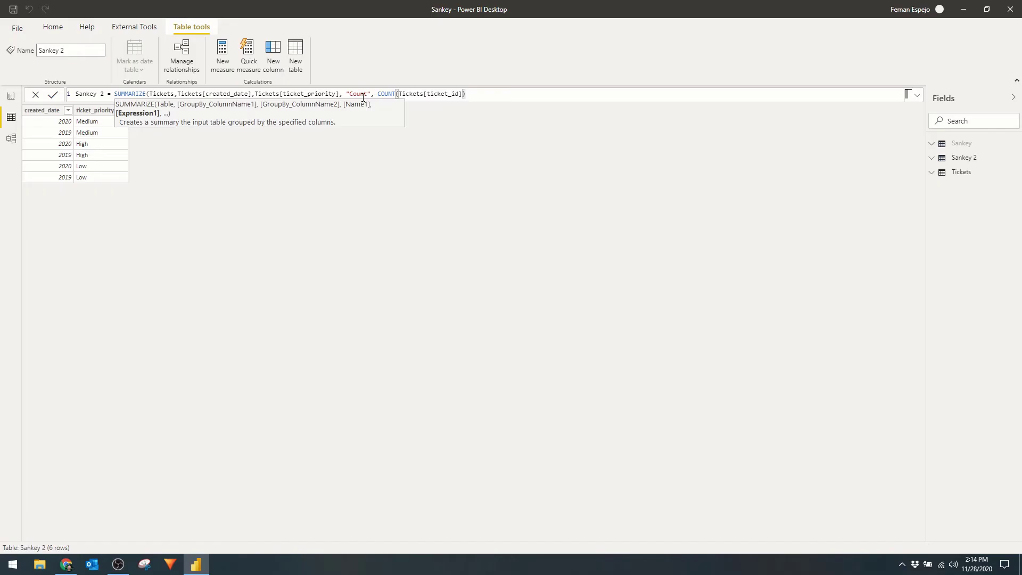
text())
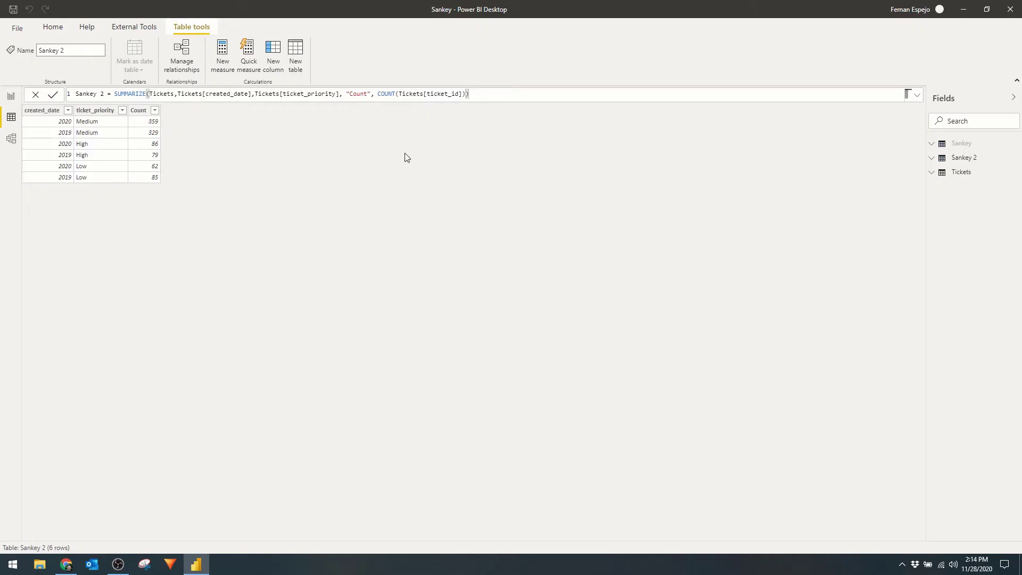
Step: On Page 3, feed the Sankey visual Sankey 2's created_date as source and Count as weight
click(13, 100)
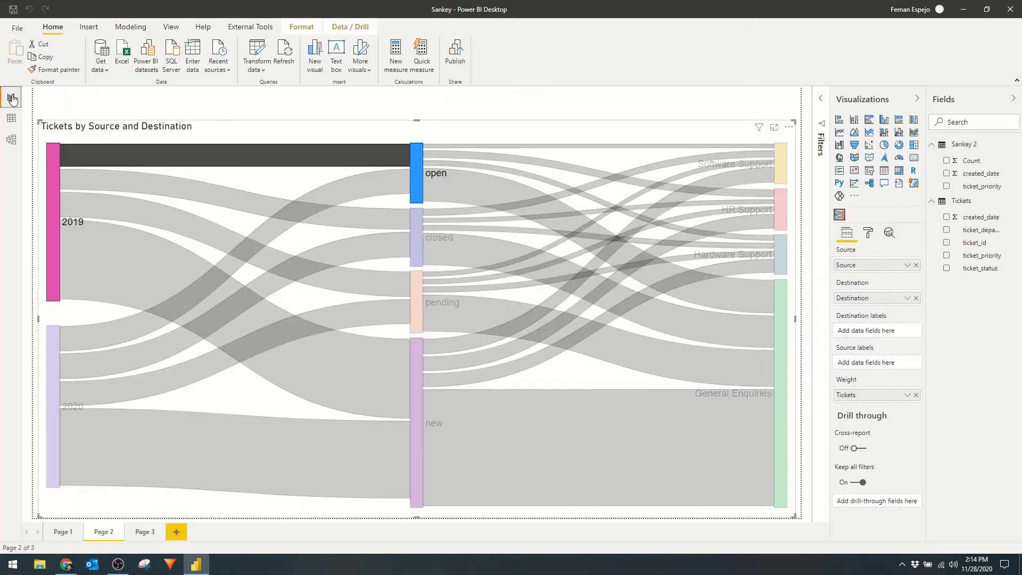
click(146, 537)
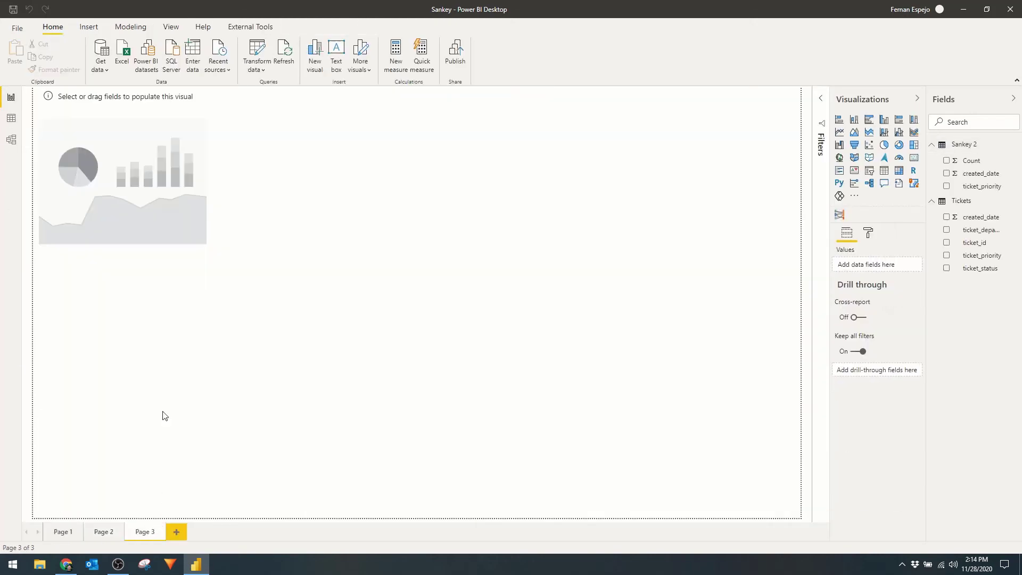
click(114, 165)
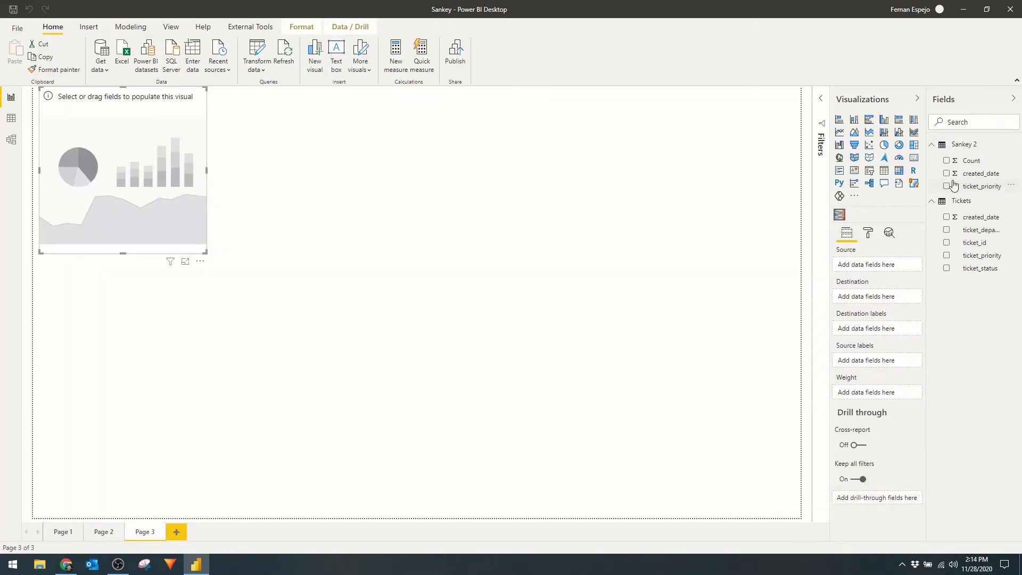
drag(981, 173, 900, 276)
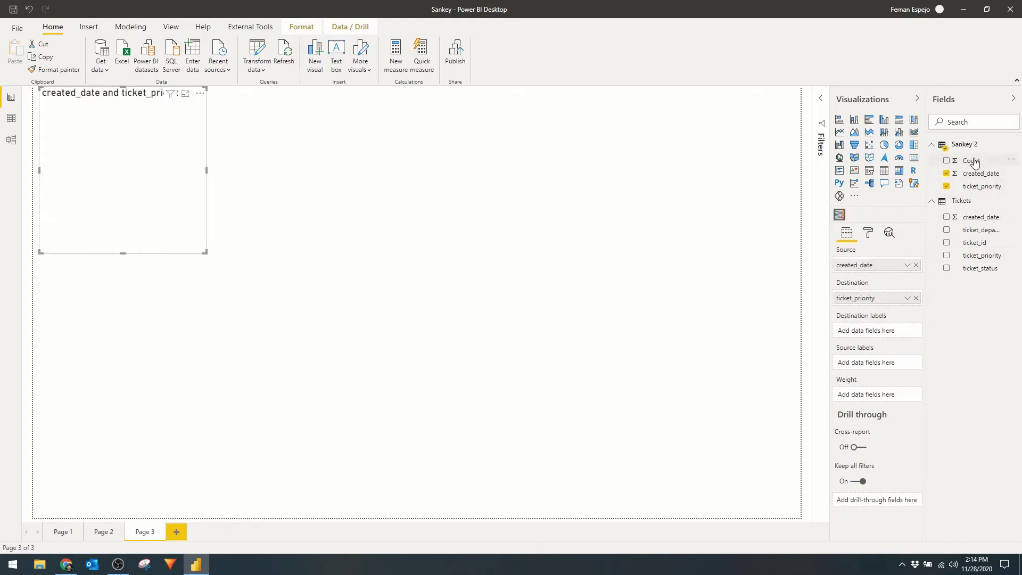
drag(970, 161, 886, 394)
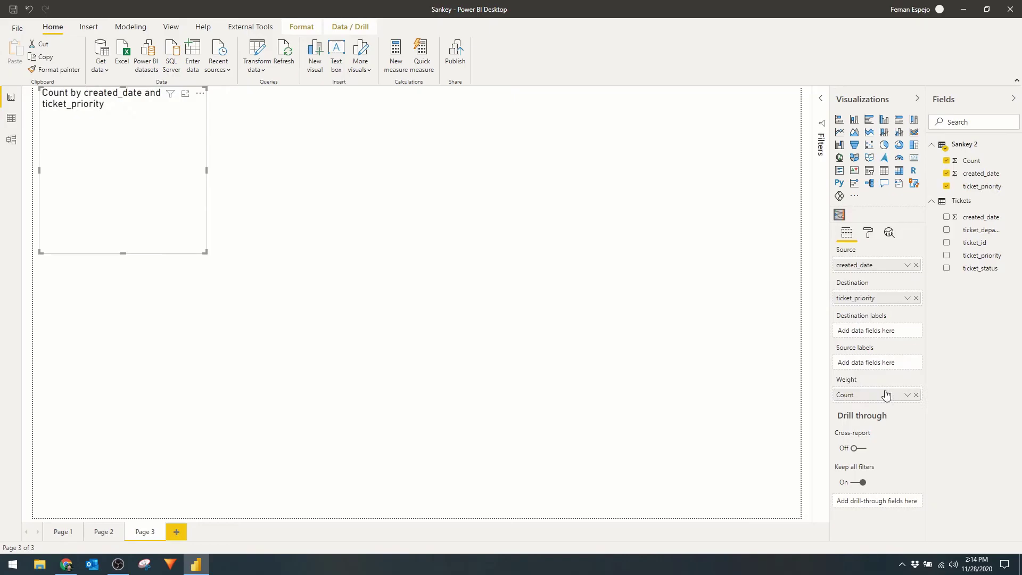
Step: Change Sankey 2's created_date column data type to Text
click(982, 173)
click(351, 64)
click(351, 64)
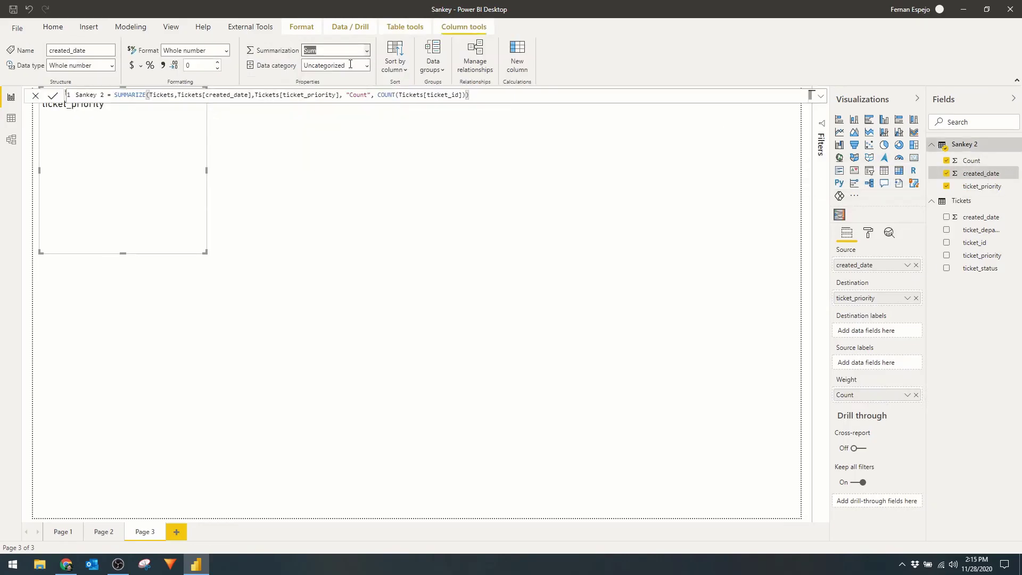
click(226, 50)
click(111, 65)
click(137, 179)
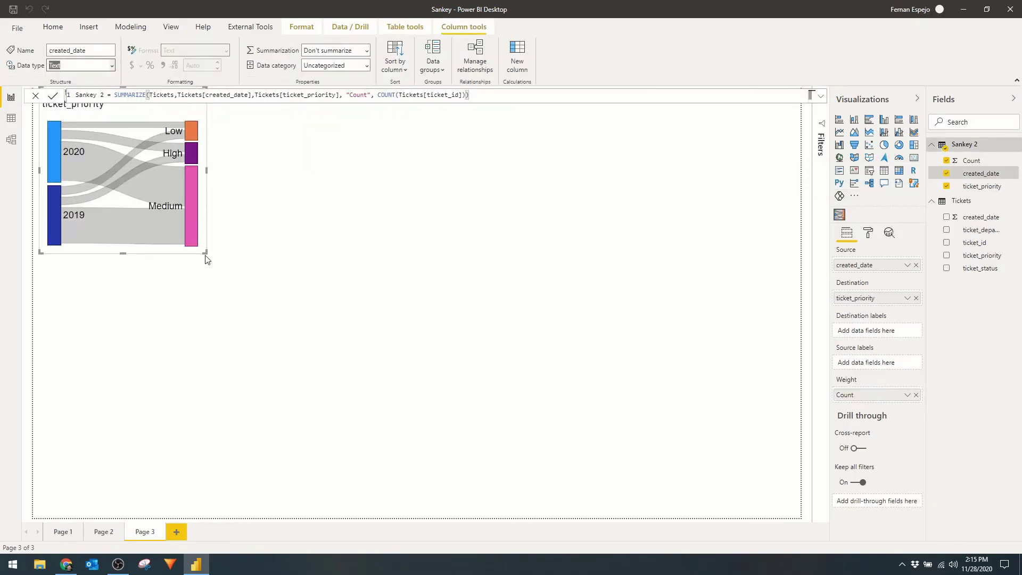
Step: Enlarge the Sankey chart and move it to the centre of the page
drag(207, 252, 527, 412)
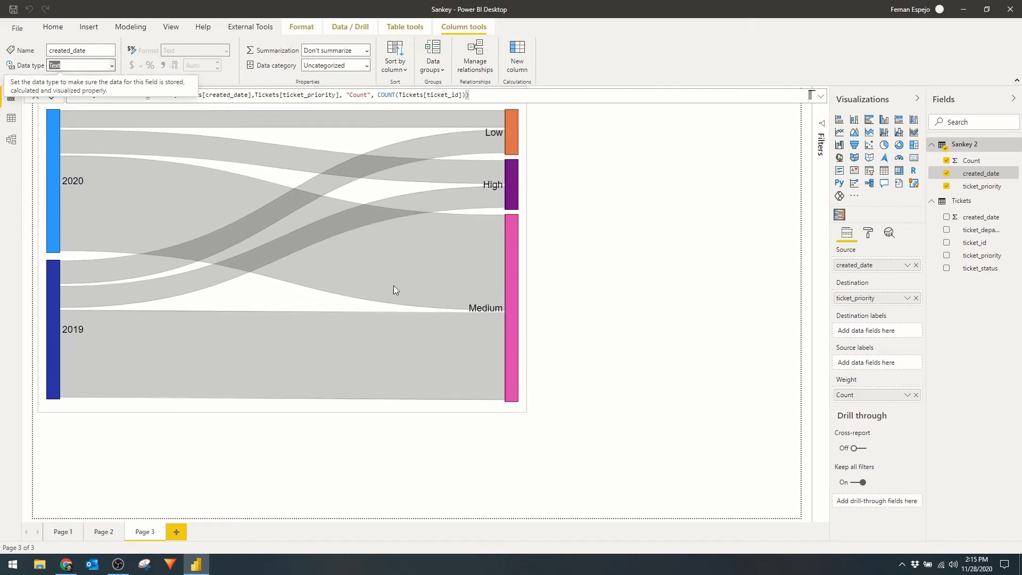
click(189, 109)
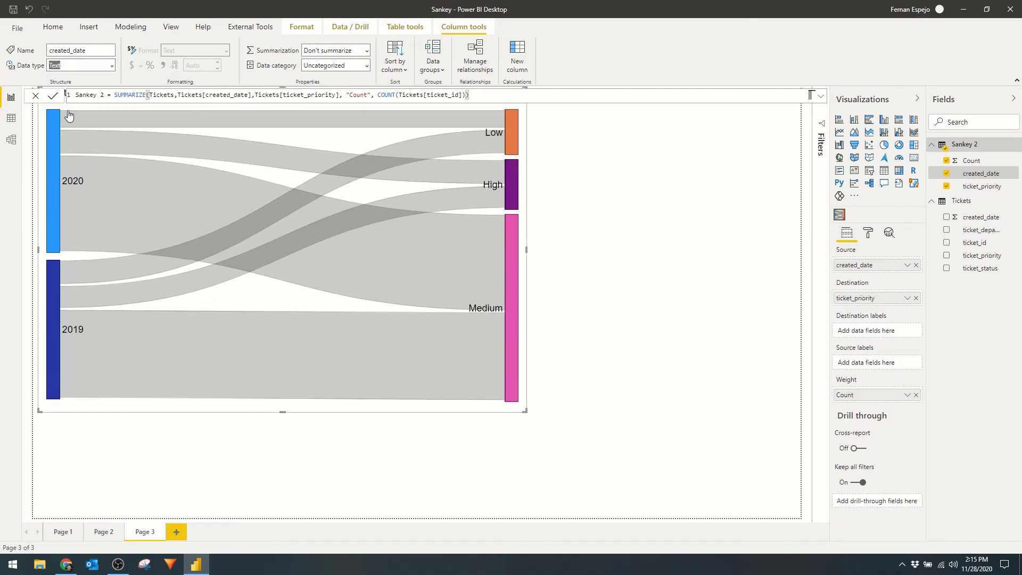
click(690, 352)
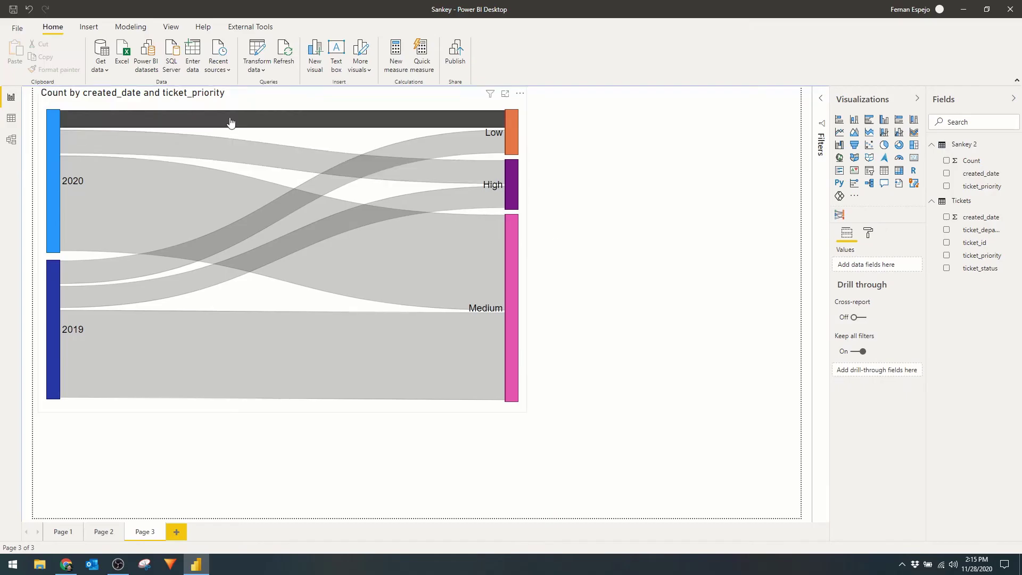
drag(186, 100, 313, 168)
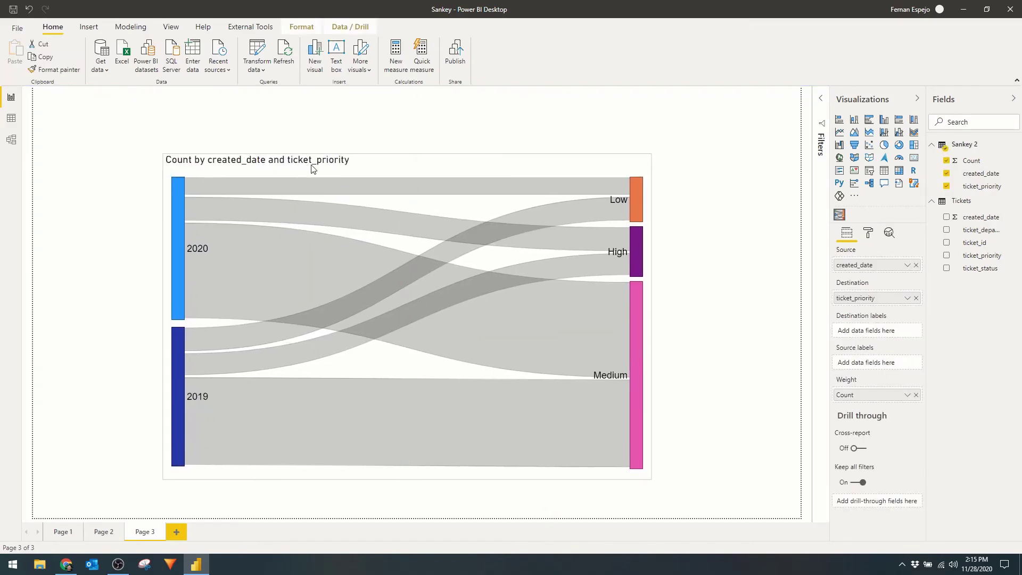
click(737, 261)
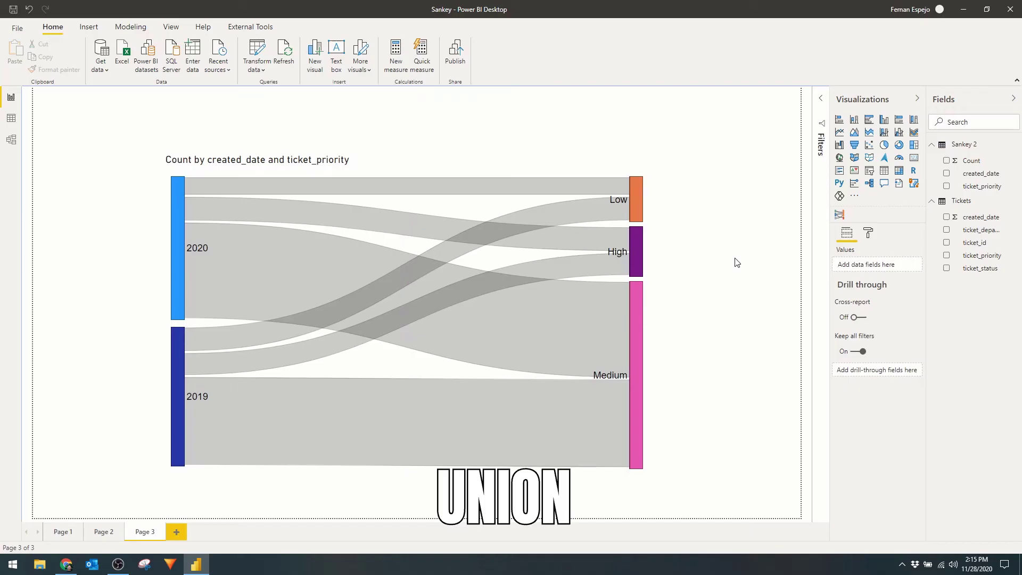
Step: Wrap Sankey 2's SUMMARIZE in UNION and add a second copy of it
click(966, 148)
drag(469, 95, 114, 98)
key(ctrl+c)
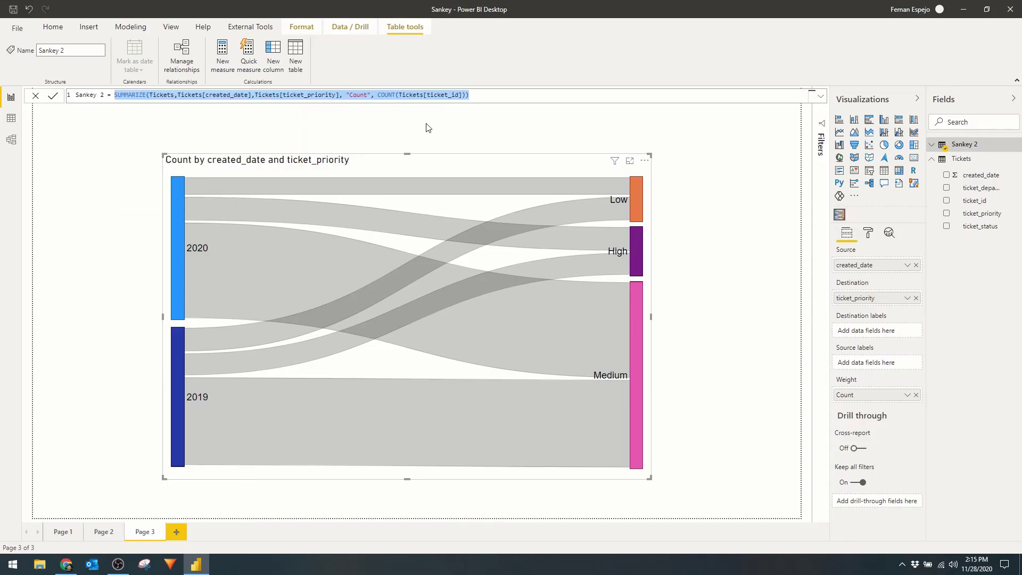
key(BackSpace)
text(UNION()
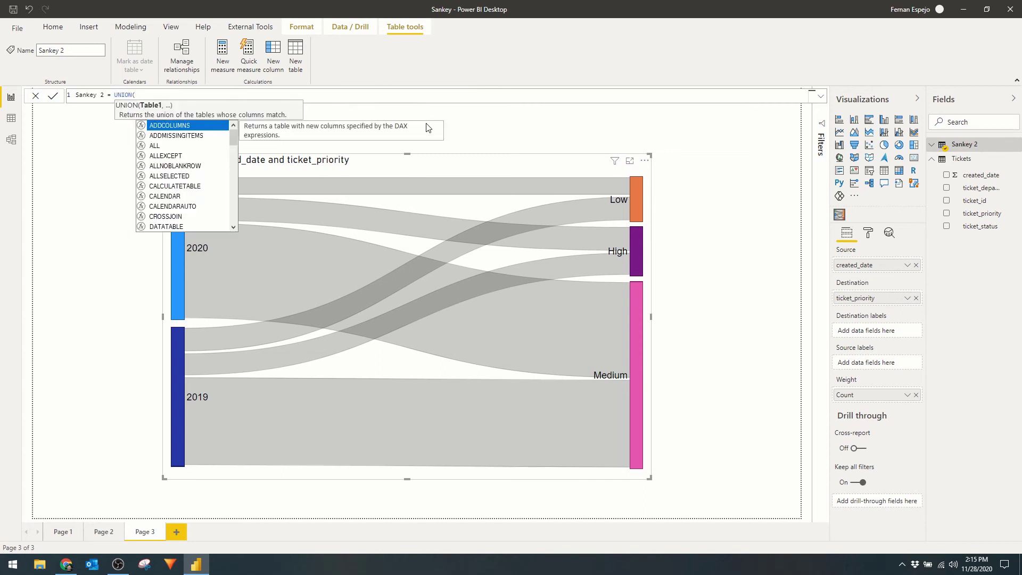
key(Escape)
key(shift+Return)
key(ctrl+v)
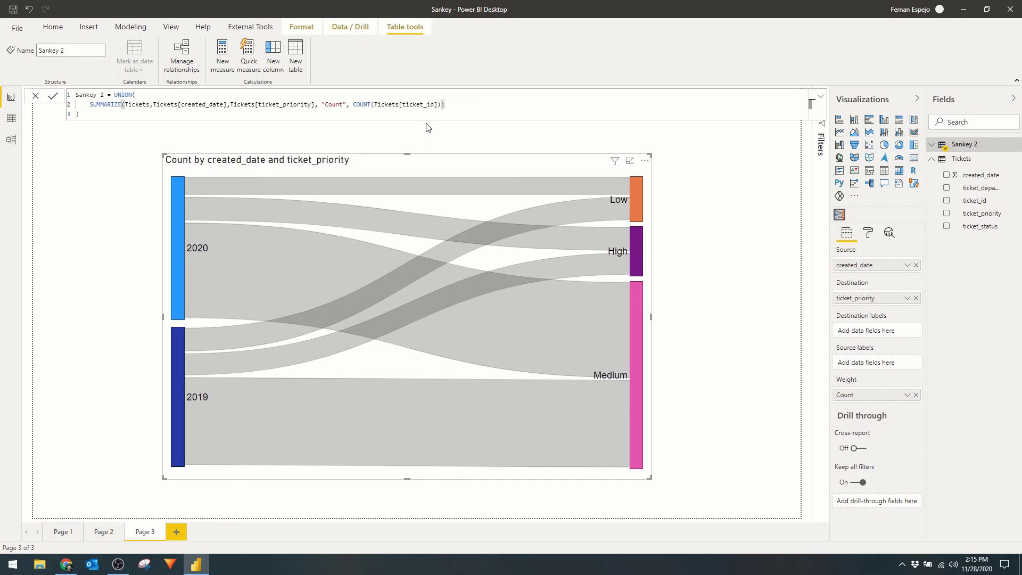
key(shift+Return)
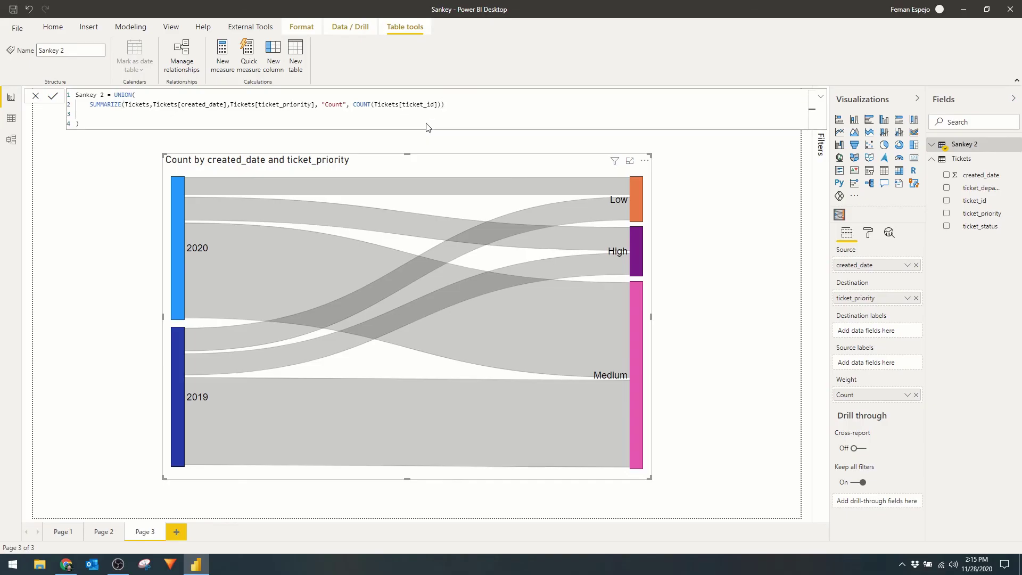
text(,)
key(ctrl+v)
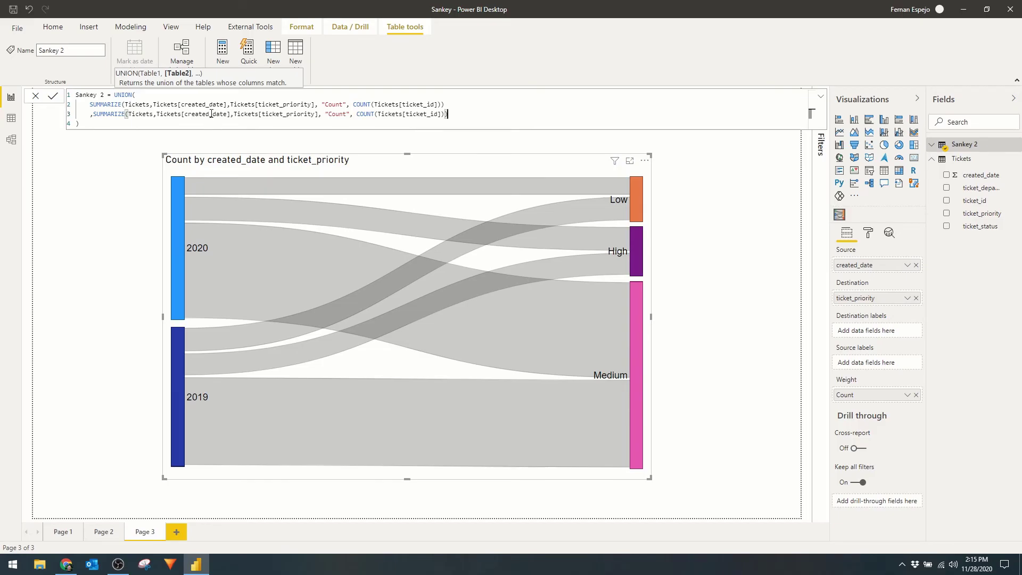
Step: Regroup the second SUMMARIZE by ticket_priority and ticket_status, and commit the formula
double_click(211, 113)
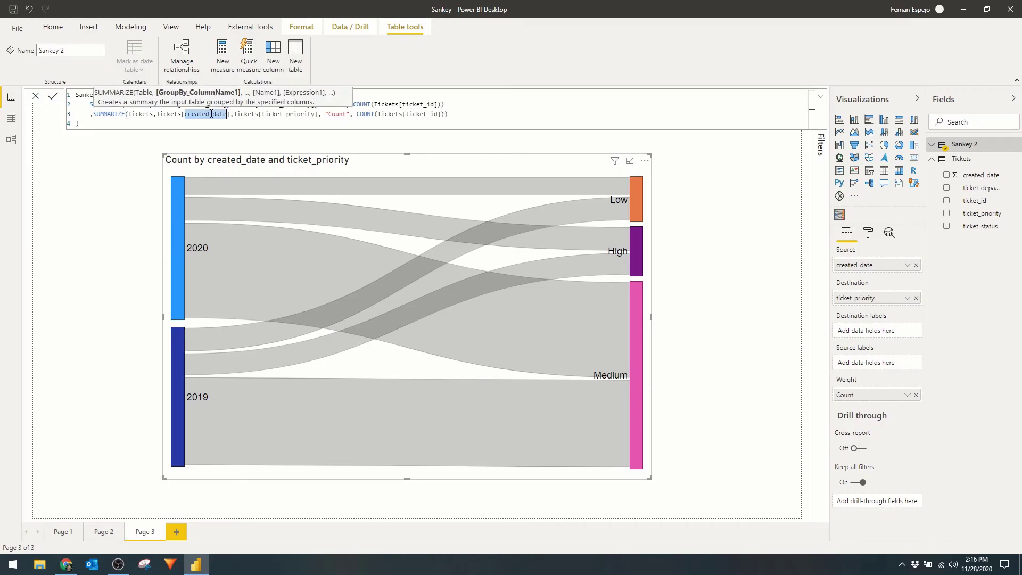
text(prior)
key(Tab)
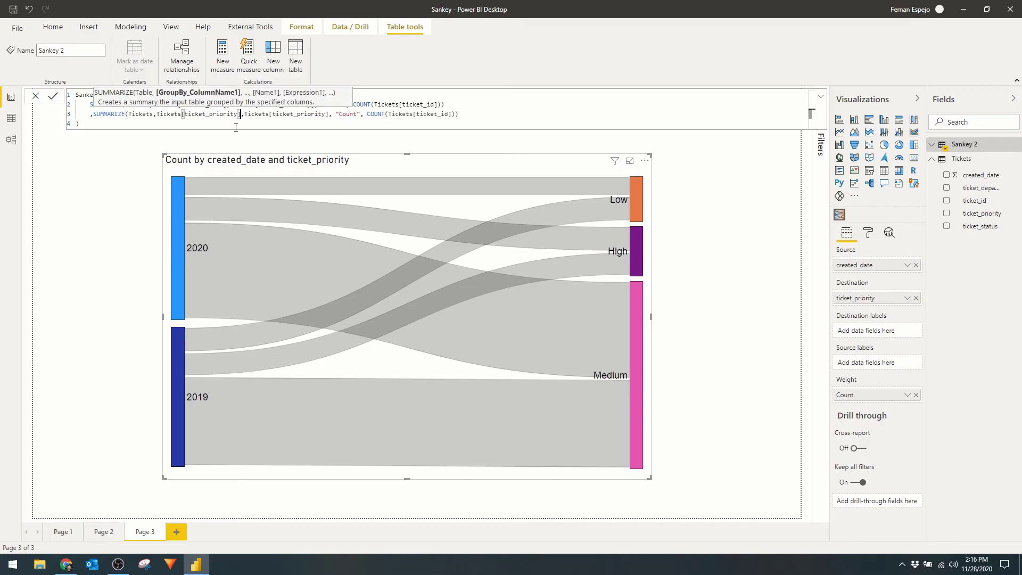
double_click(296, 113)
text(stat)
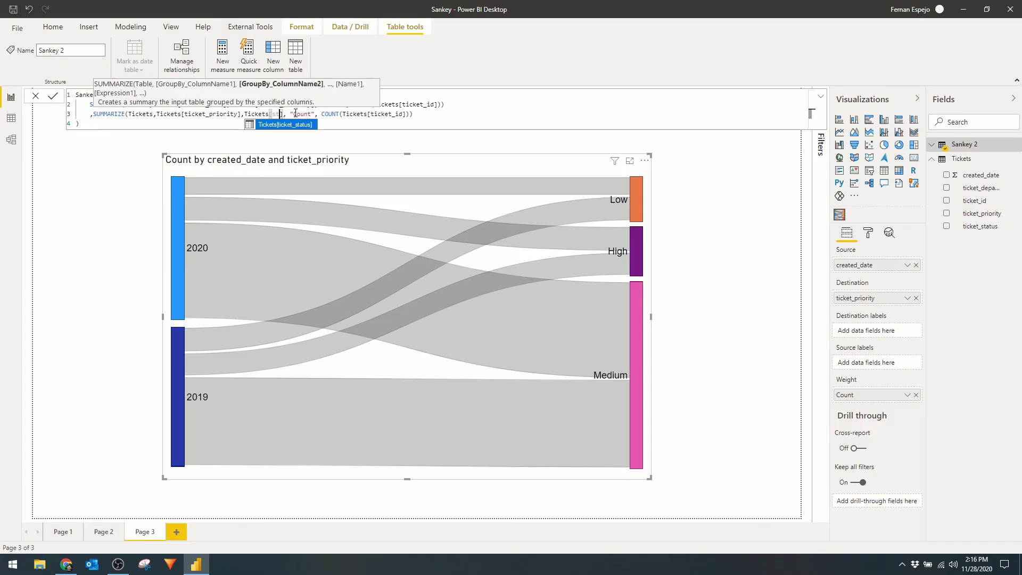
key(Tab)
key(Return)
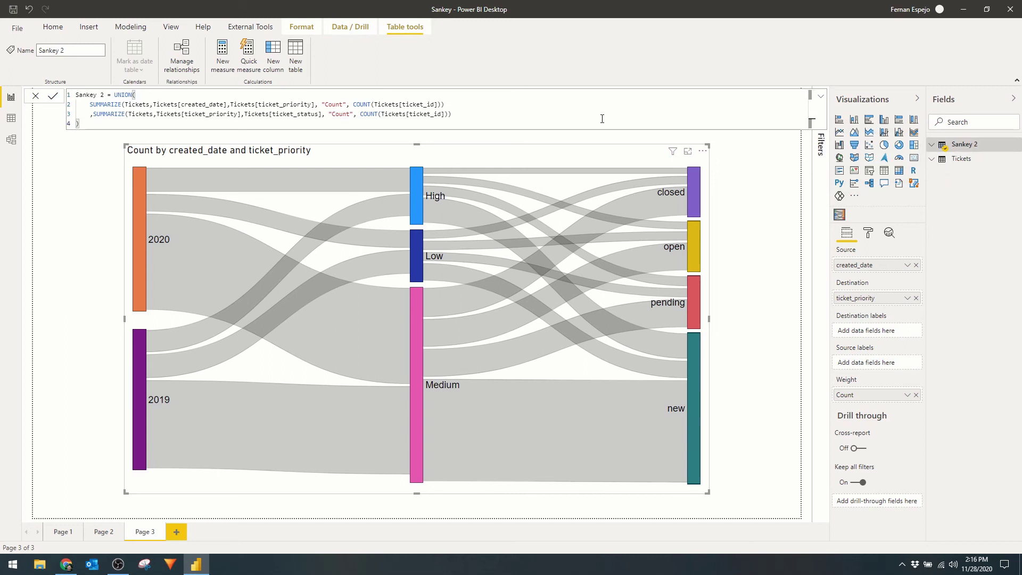
Step: Display the Sankey 2 table in Data view to review its year-priority and priority-status rows
click(12, 123)
click(961, 158)
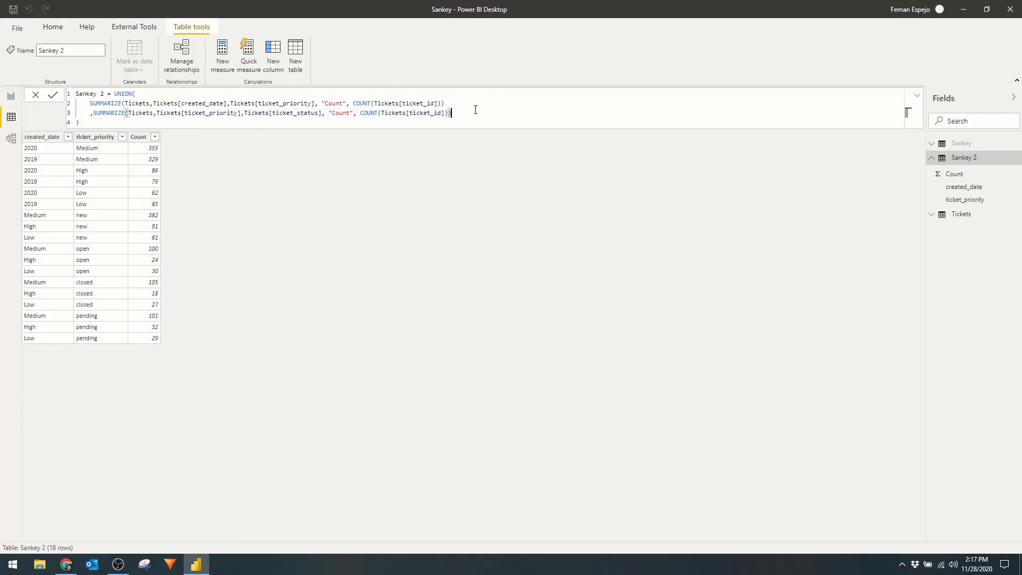
Step: Append a SUMMARIZE by ticket_status and ticket_department to the Sankey 2 UNION, then view the Page 3 chart
key(shift+Return)
text(,)
key(ctrl+v)
double_click(205, 122)
text(ticket_status)
double_click(288, 123)
text(ticket_department)
key(Return)
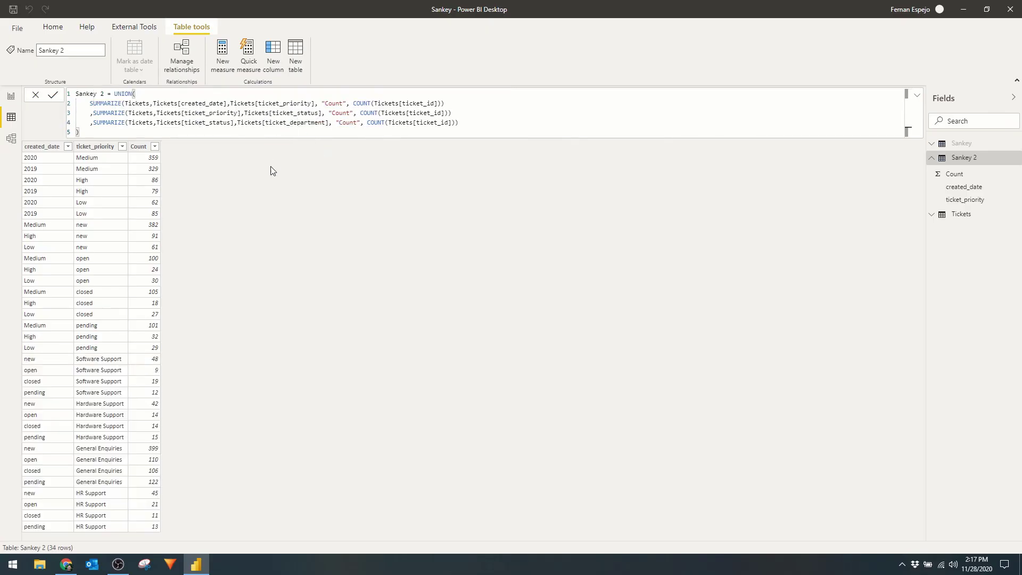
click(13, 101)
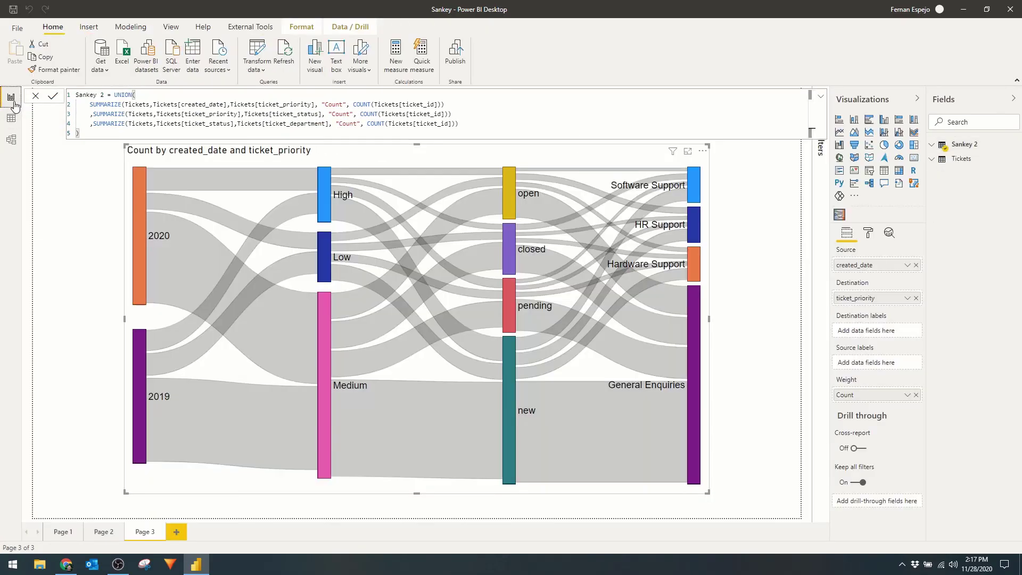
click(765, 297)
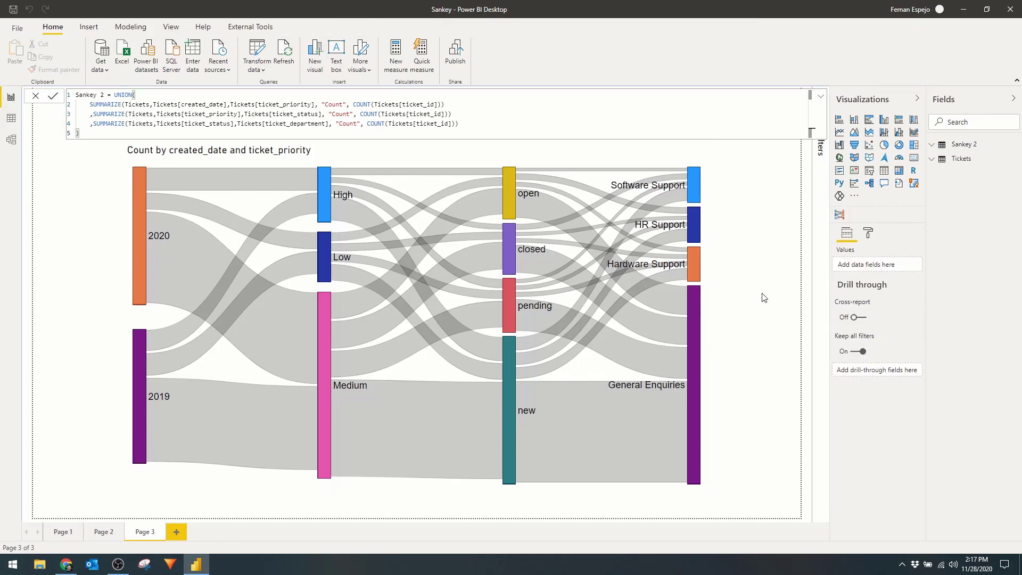